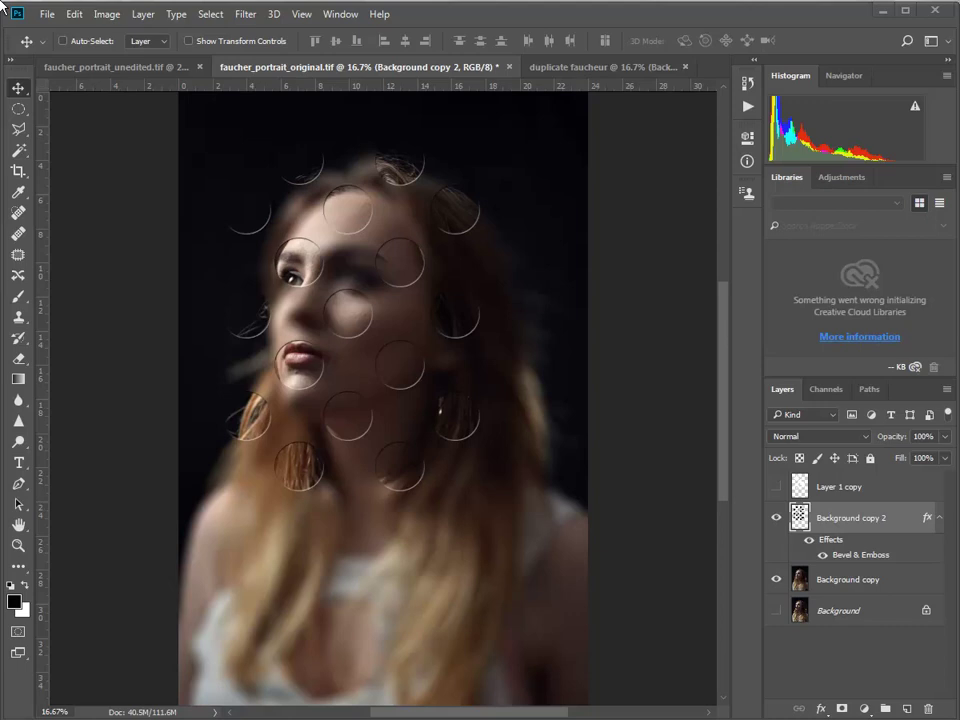
- In faucher_portrait_unedited.tif, duplicate the Background layer and apply a Lens Blur with radius 64 and blade curvature 63 to the copy
{"action": "left_click", "coordinate": [114, 64]}
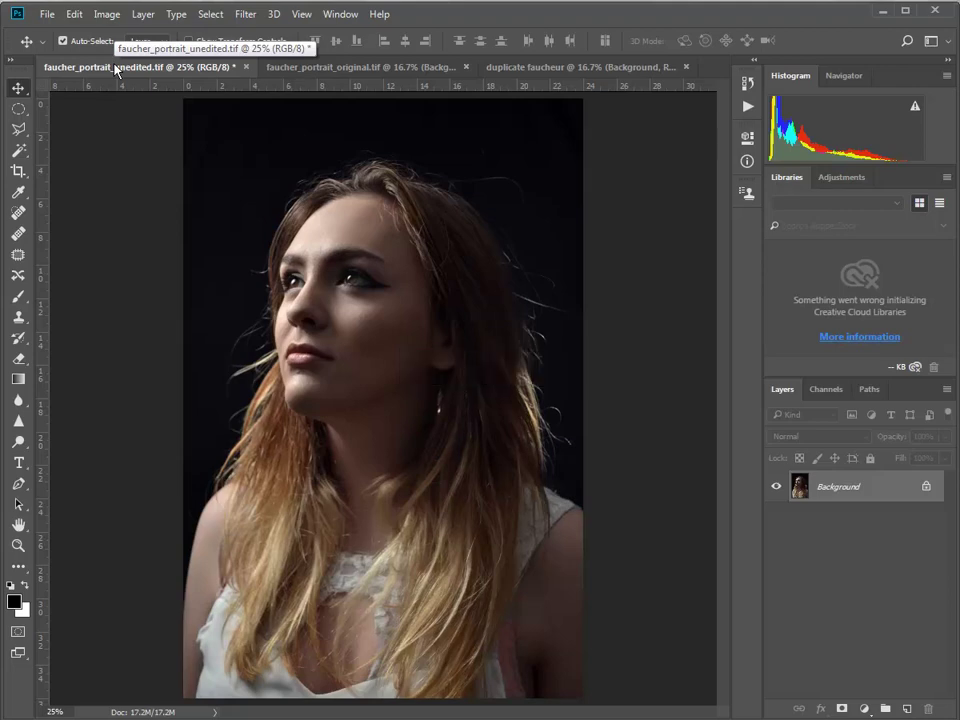
{"action": "key", "text": "ctrl+j"}
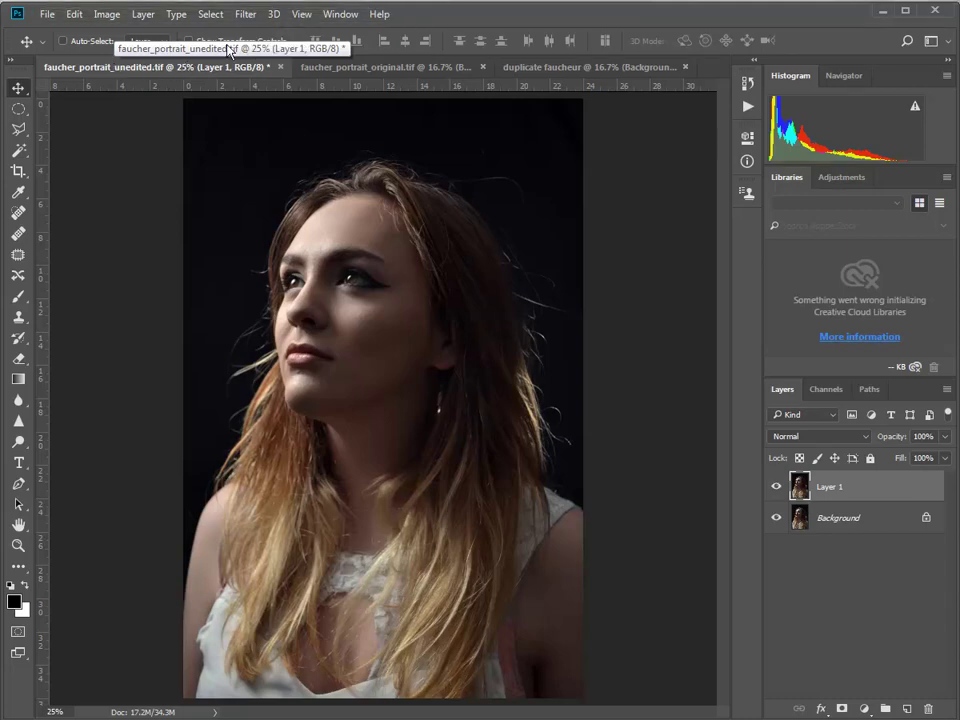
{"action": "left_click", "coordinate": [248, 15]}
{"action": "mouse_move", "coordinate": [281, 192]}
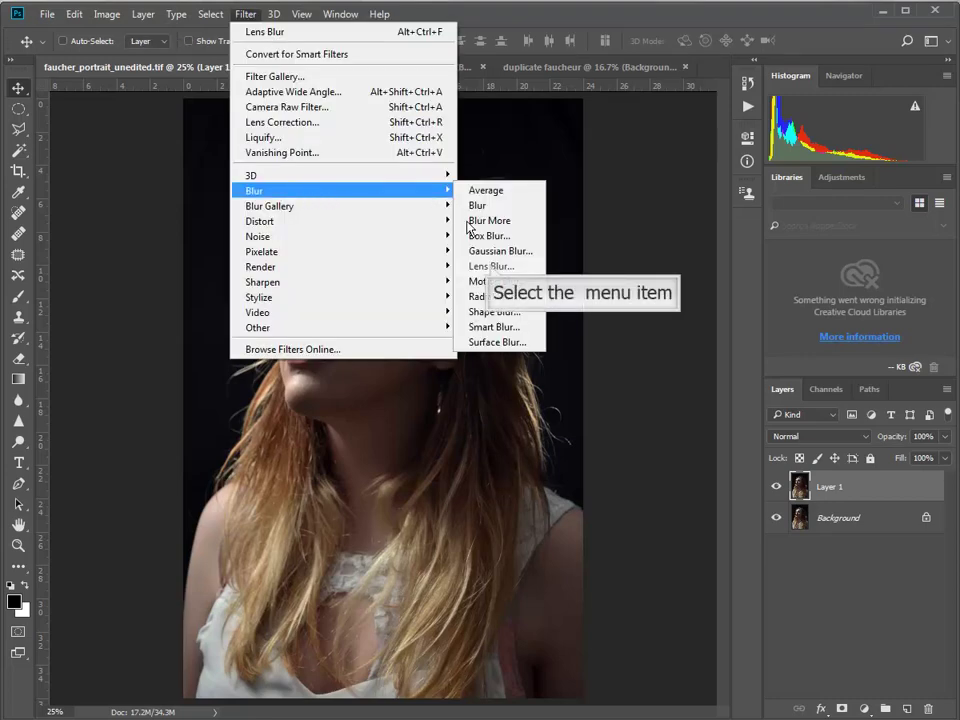
{"action": "left_click", "coordinate": [491, 268]}
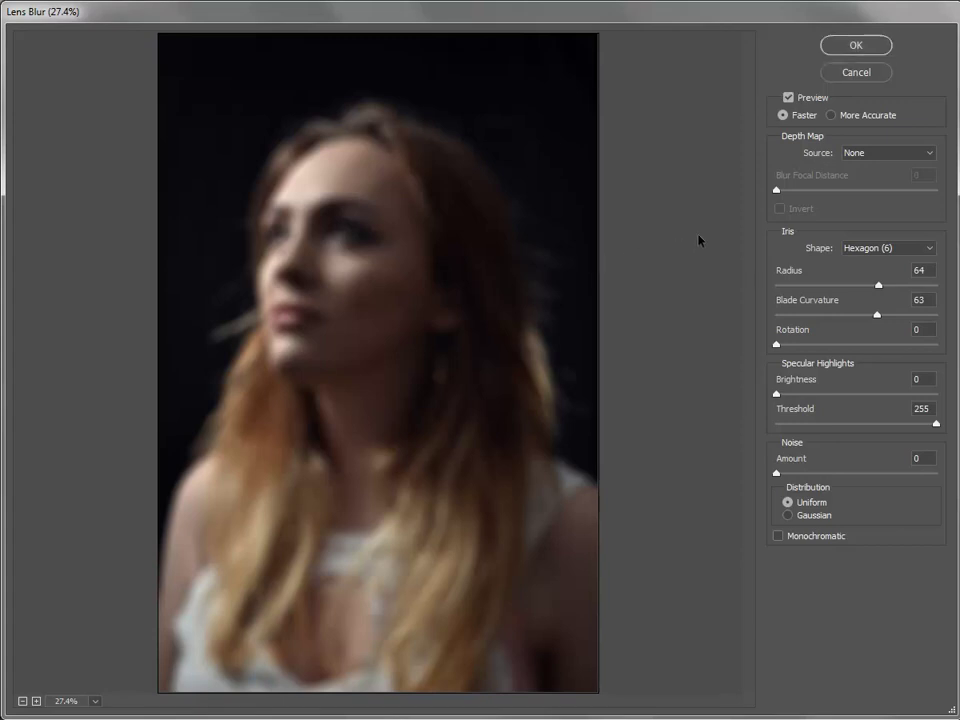
{"action": "left_click", "coordinate": [850, 46]}
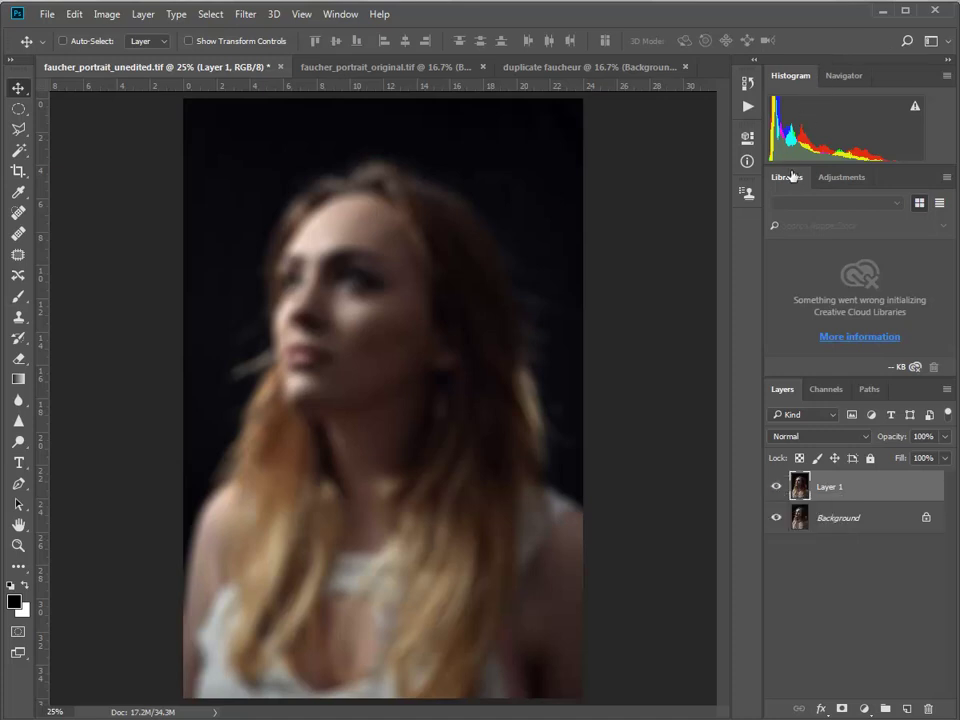
- Hide the blurred Layer 1 and make the Background layer active
{"action": "left_click", "coordinate": [777, 487]}
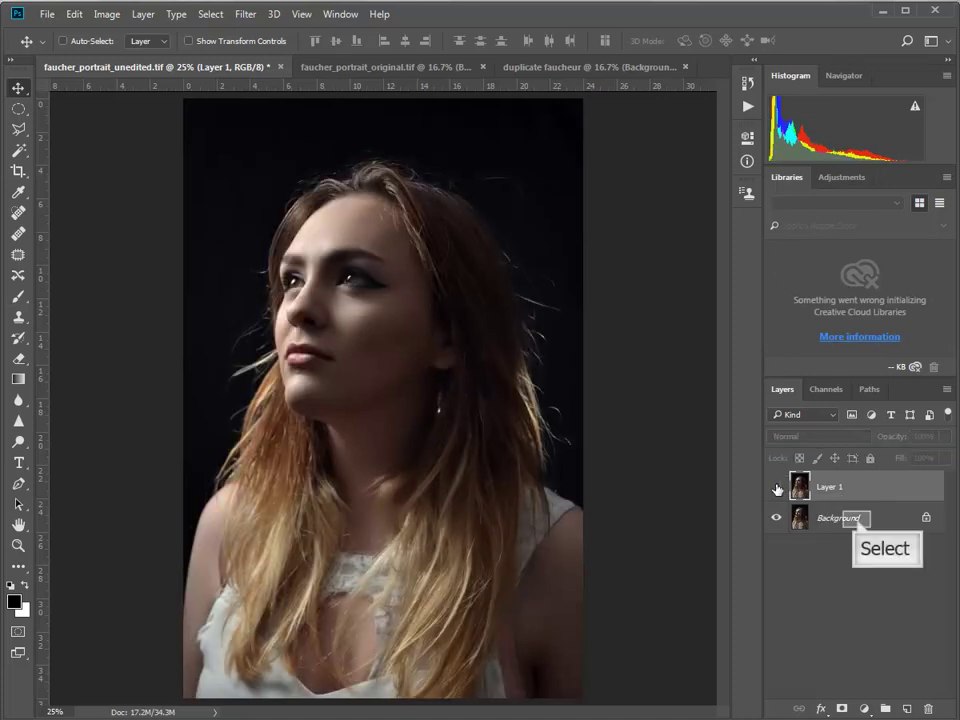
{"action": "left_click", "coordinate": [858, 522]}
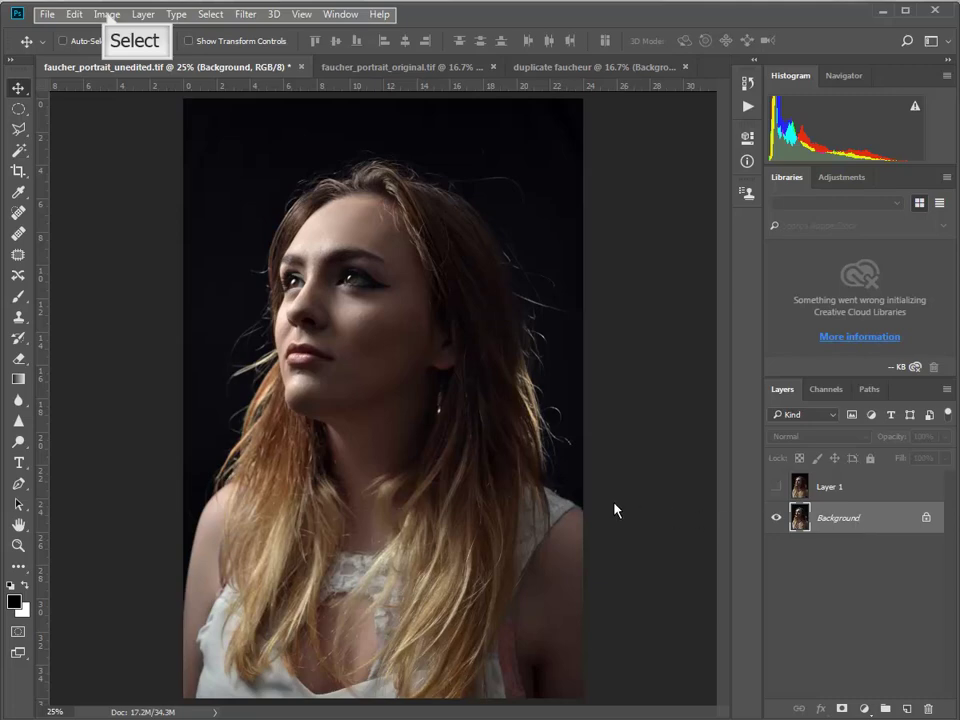
- Check the image's width, height and resolution in the Image Size settings without altering them
{"action": "left_click", "coordinate": [107, 15]}
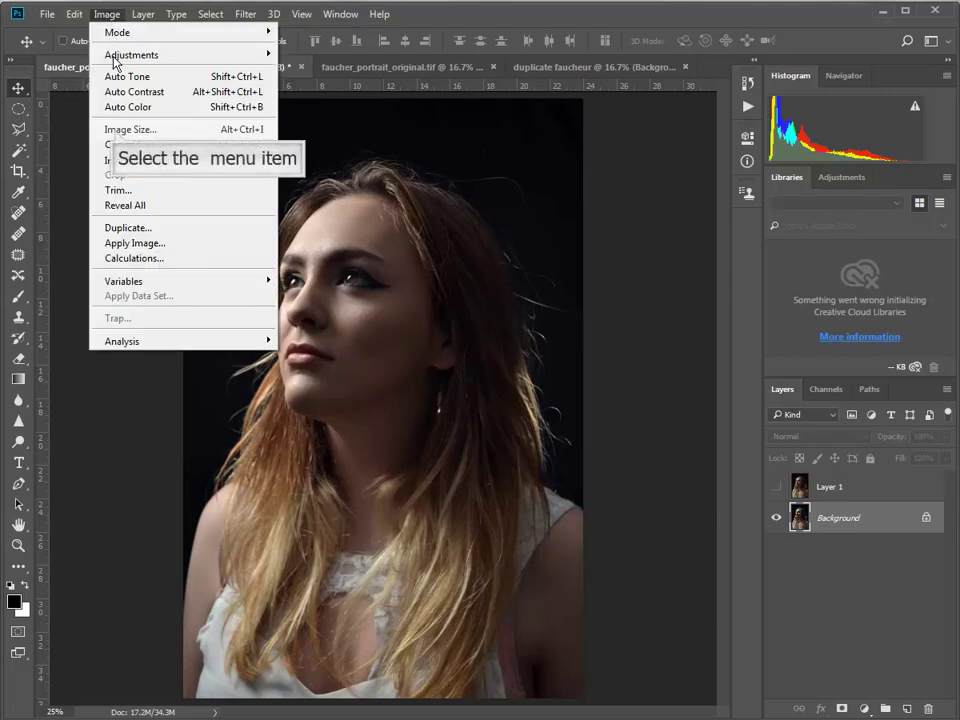
{"action": "left_click", "coordinate": [115, 130]}
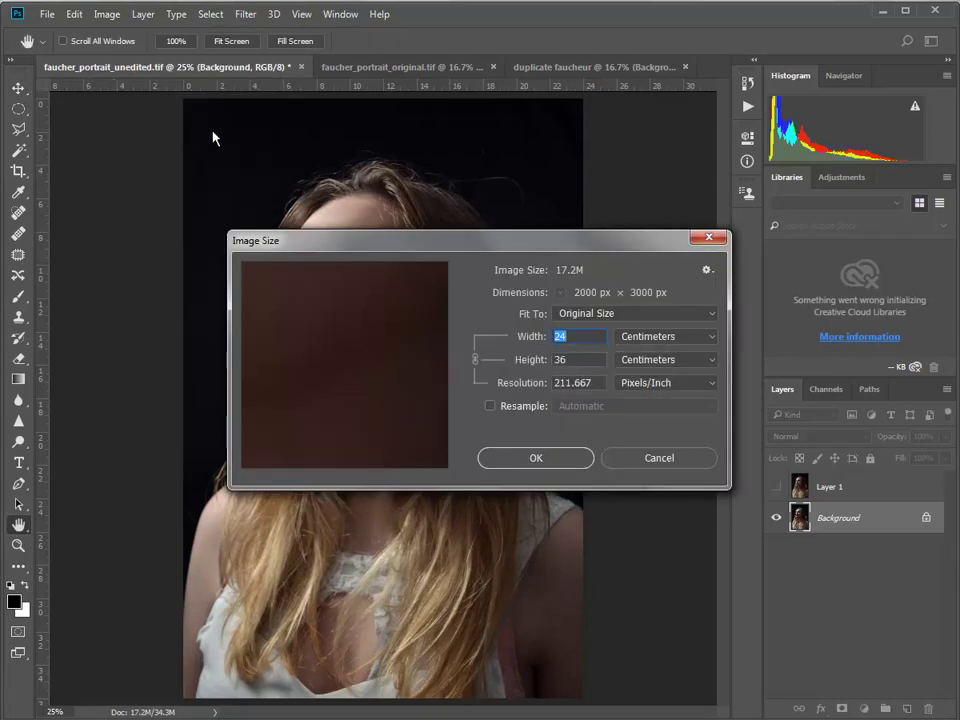
{"action": "left_click_drag", "start_coordinate": [488, 245], "coordinate": [685, 249]}
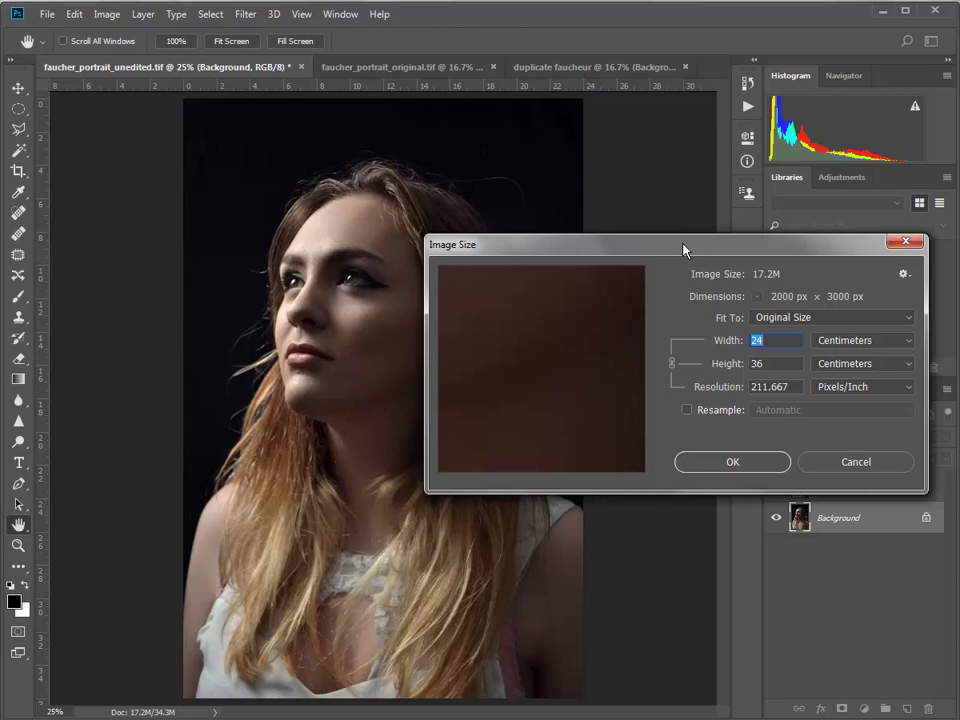
{"action": "left_click", "coordinate": [753, 462]}
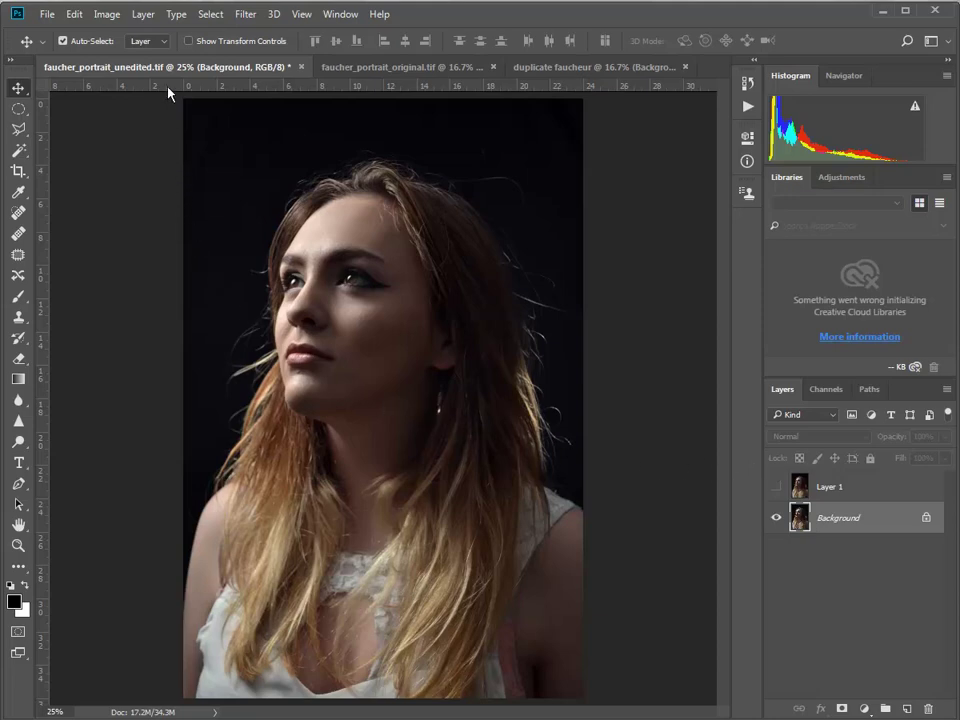
- With the rulers shown, place seven vertical guides across the portrait every 3 cm, from 3 cm to 21 cm
{"action": "key", "text": "ctrl+r"}
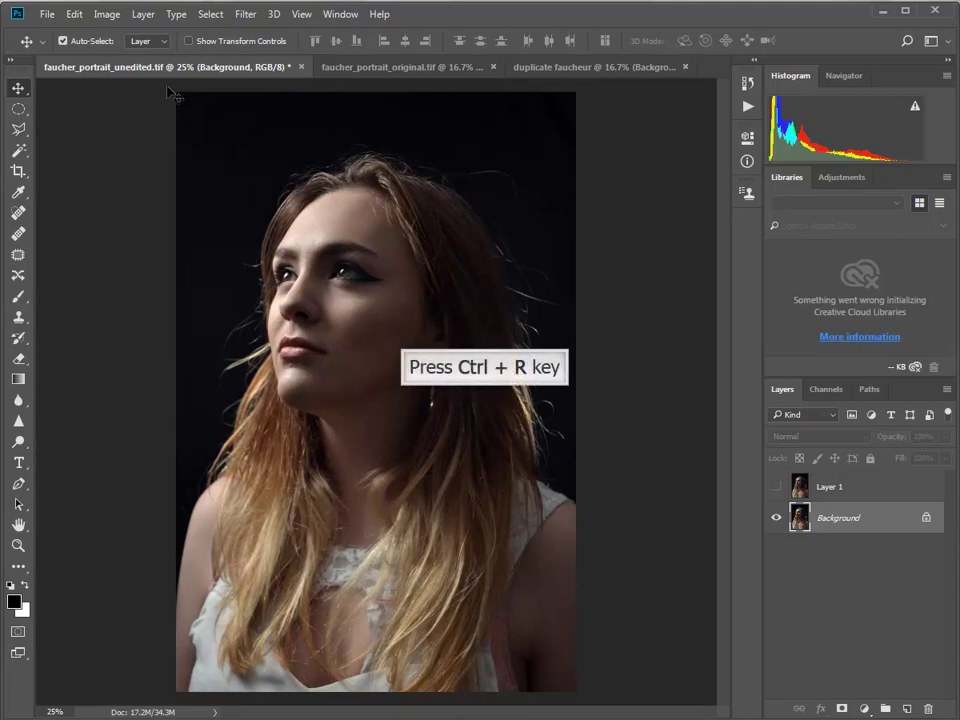
{"action": "key", "text": "ctrl+r"}
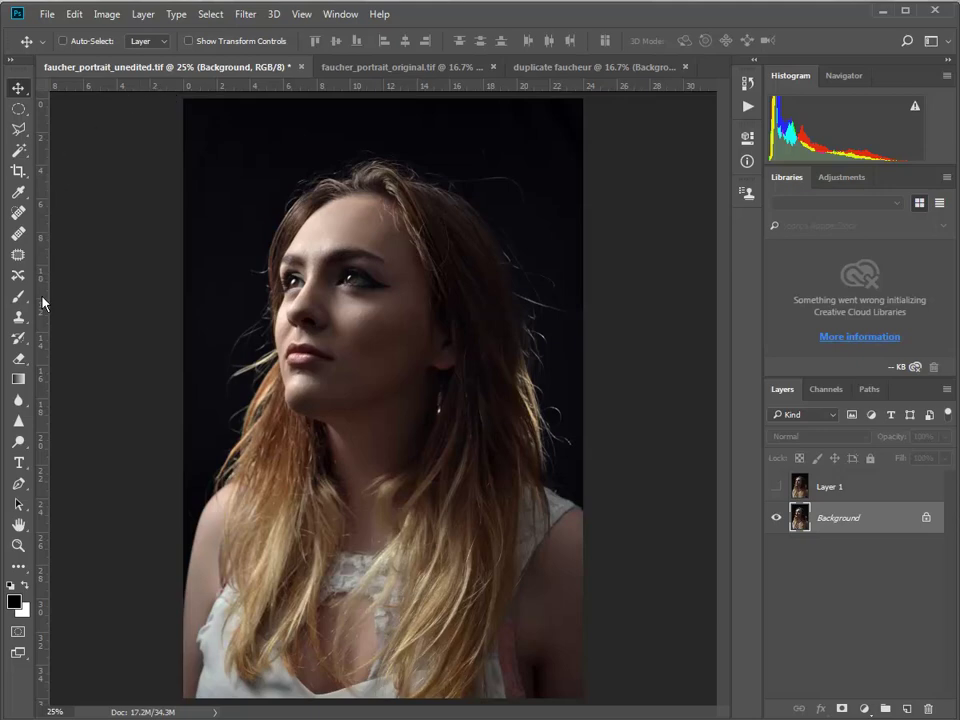
{"action": "left_click_drag", "start_coordinate": [42, 300], "coordinate": [235, 261]}
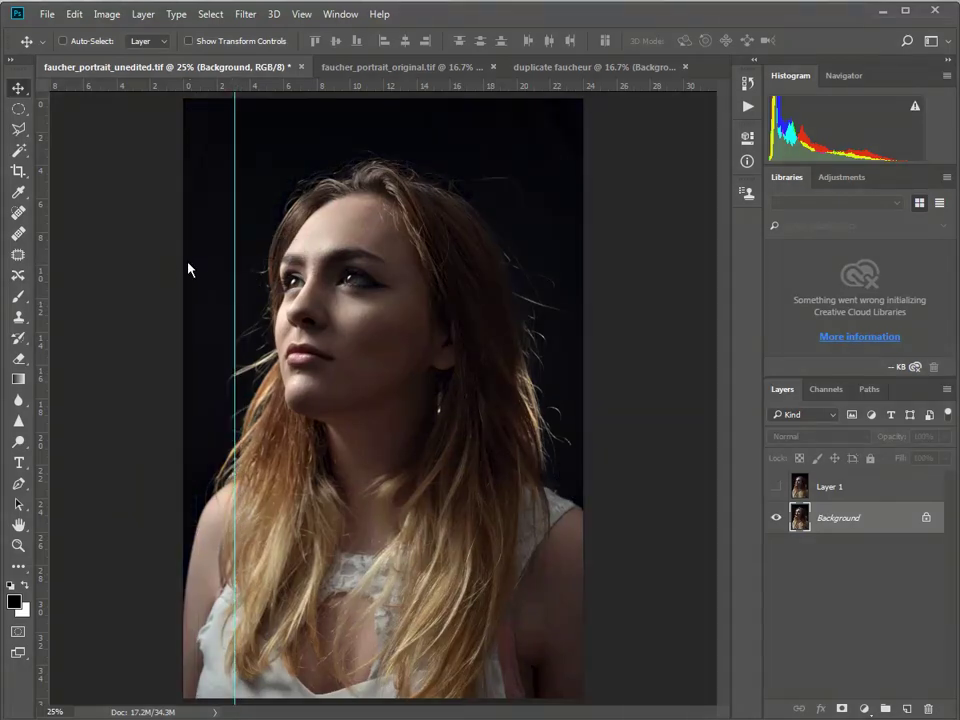
{"action": "left_click_drag", "start_coordinate": [44, 354], "coordinate": [285, 304]}
{"action": "left_click_drag", "start_coordinate": [47, 352], "coordinate": [333, 313]}
{"action": "left_click_drag", "start_coordinate": [42, 398], "coordinate": [383, 350]}
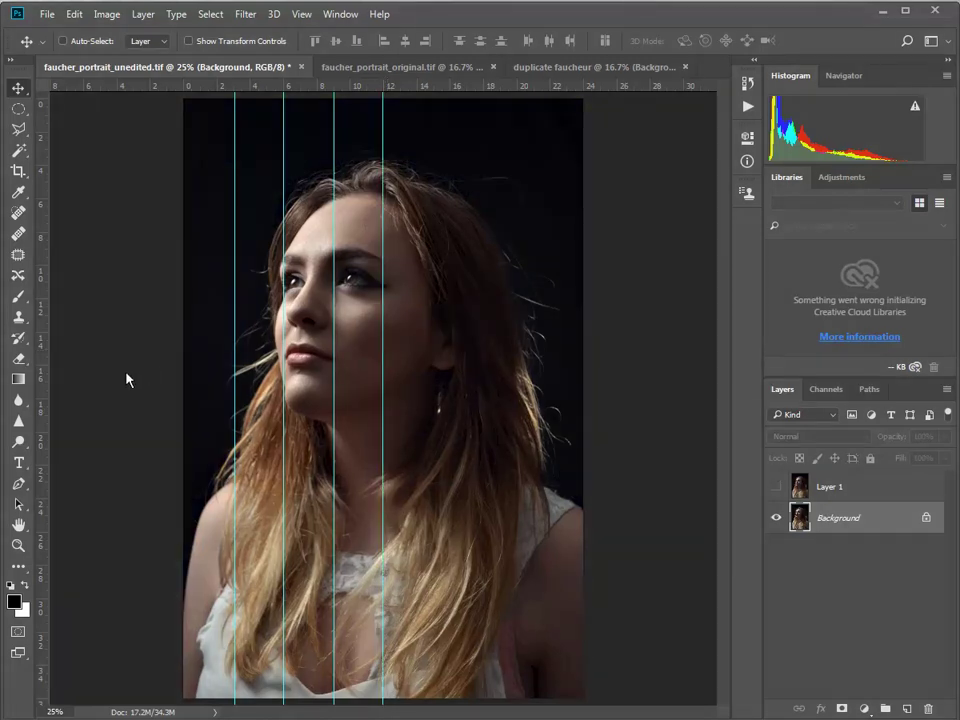
{"action": "left_click_drag", "start_coordinate": [42, 444], "coordinate": [433, 379]}
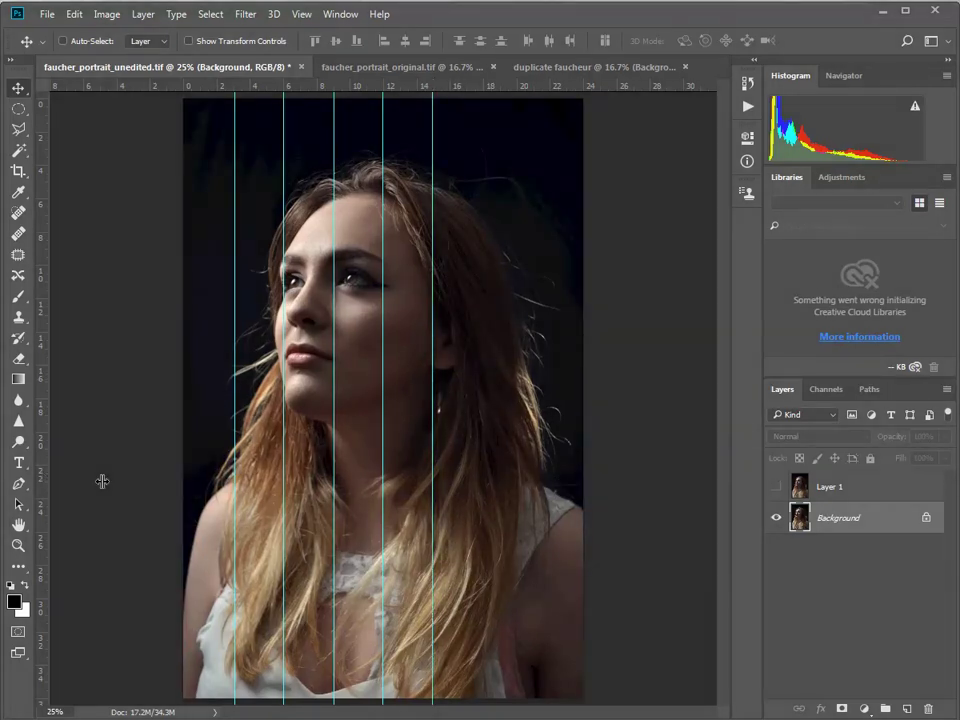
{"action": "left_click_drag", "start_coordinate": [40, 470], "coordinate": [482, 429]}
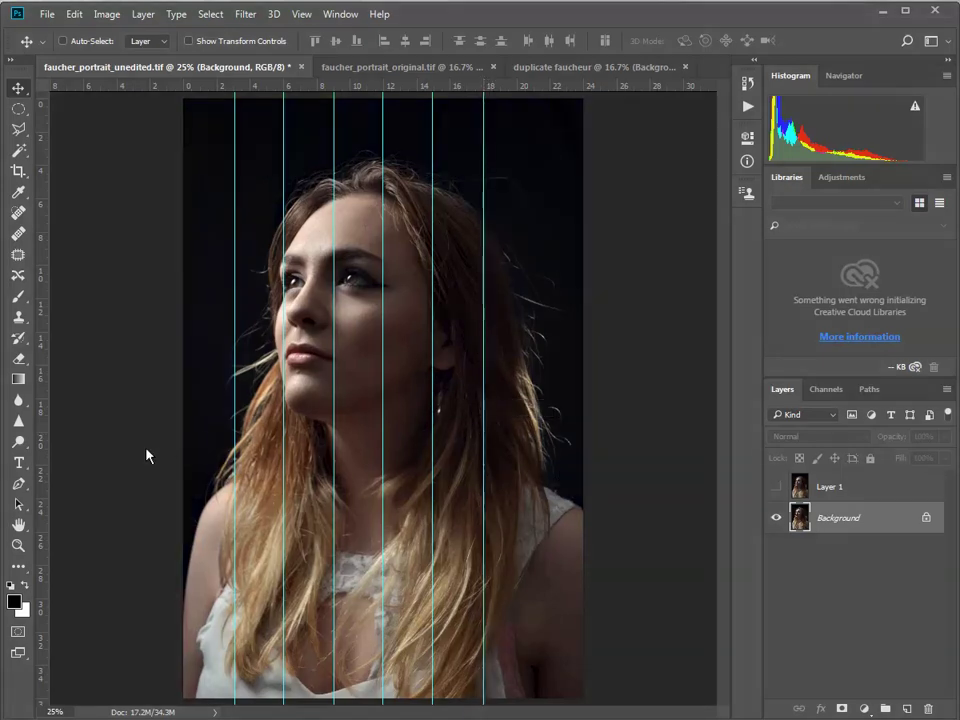
{"action": "left_click_drag", "start_coordinate": [130, 513], "coordinate": [535, 476]}
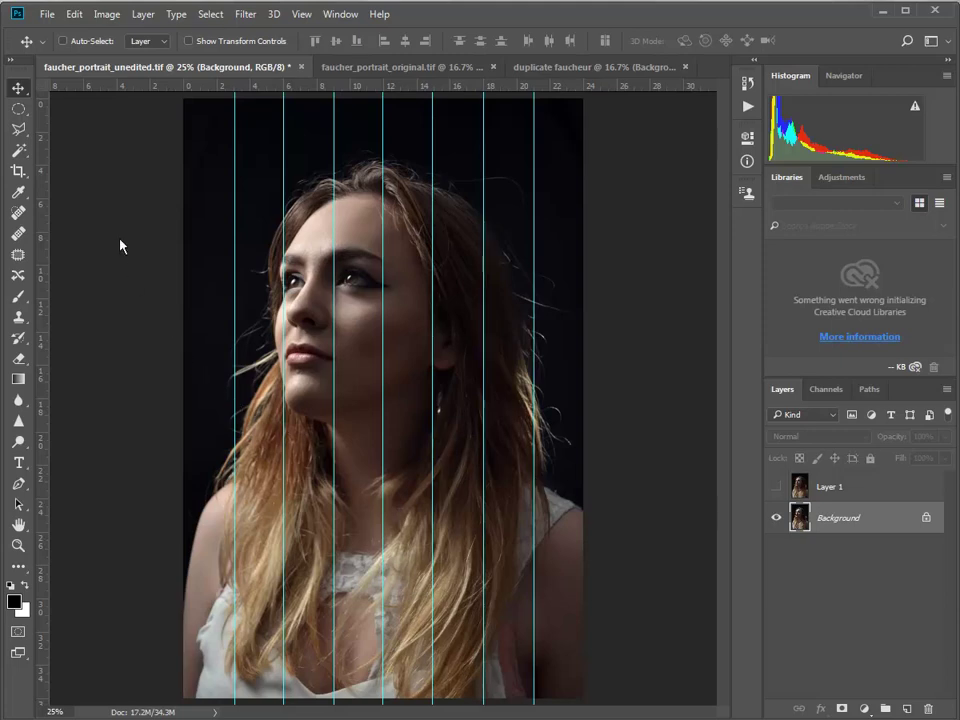
- Place seven horizontal guides over the portrait at about 3, 6, 9, 12, 15, 18 and 22 cm
{"action": "left_click_drag", "start_coordinate": [99, 86], "coordinate": [90, 150]}
{"action": "left_click_drag", "start_coordinate": [103, 88], "coordinate": [92, 199]}
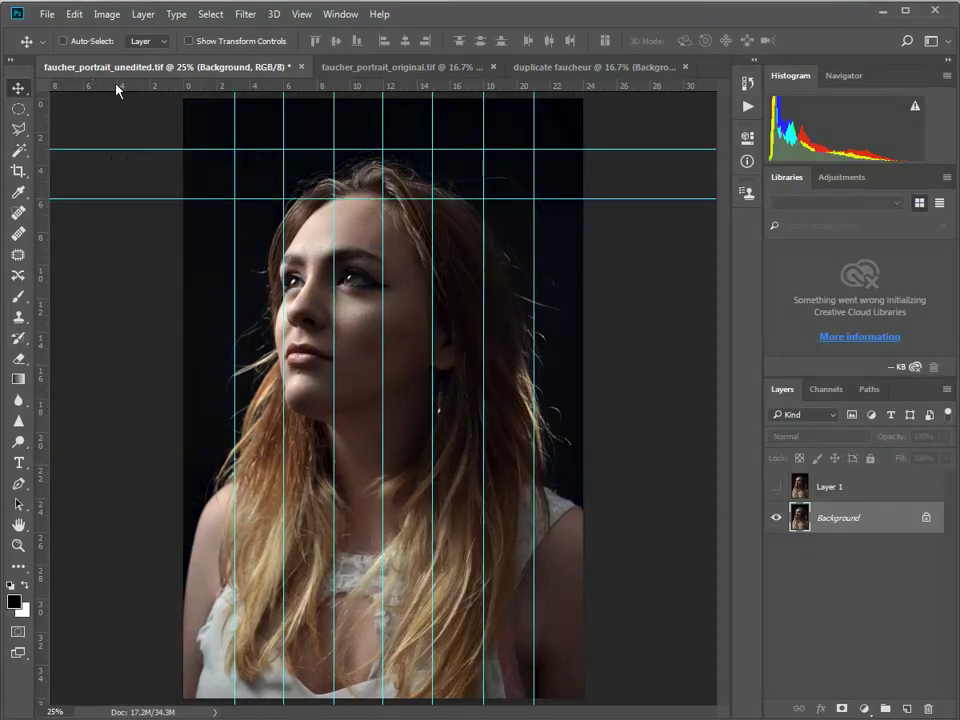
{"action": "left_click_drag", "start_coordinate": [116, 86], "coordinate": [86, 247]}
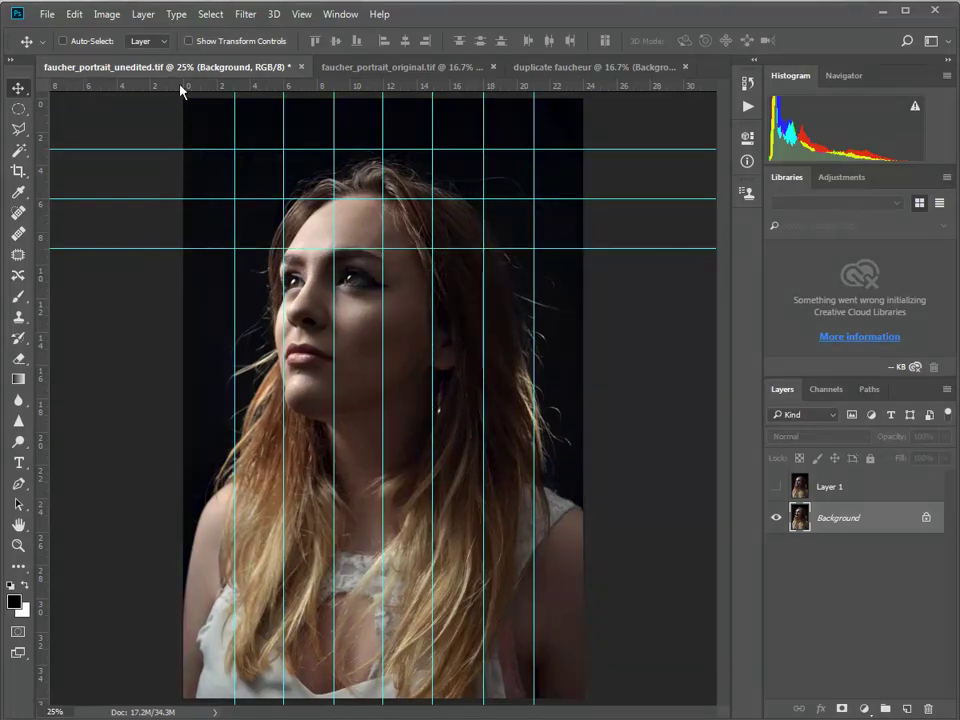
{"action": "left_click_drag", "start_coordinate": [182, 89], "coordinate": [147, 299]}
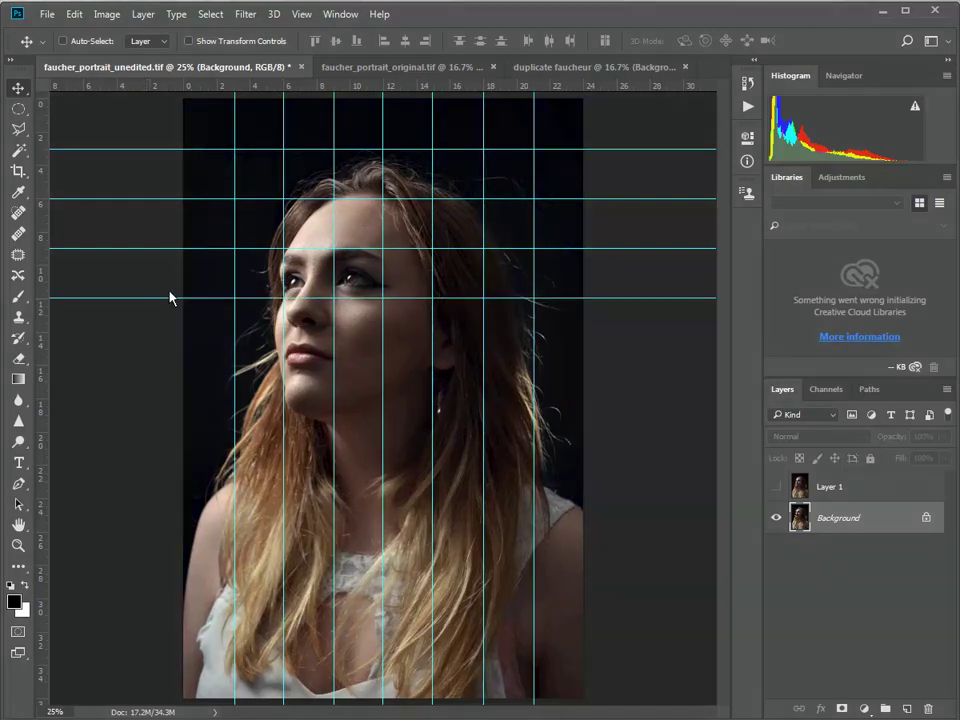
{"action": "left_click_drag", "start_coordinate": [216, 88], "coordinate": [168, 348]}
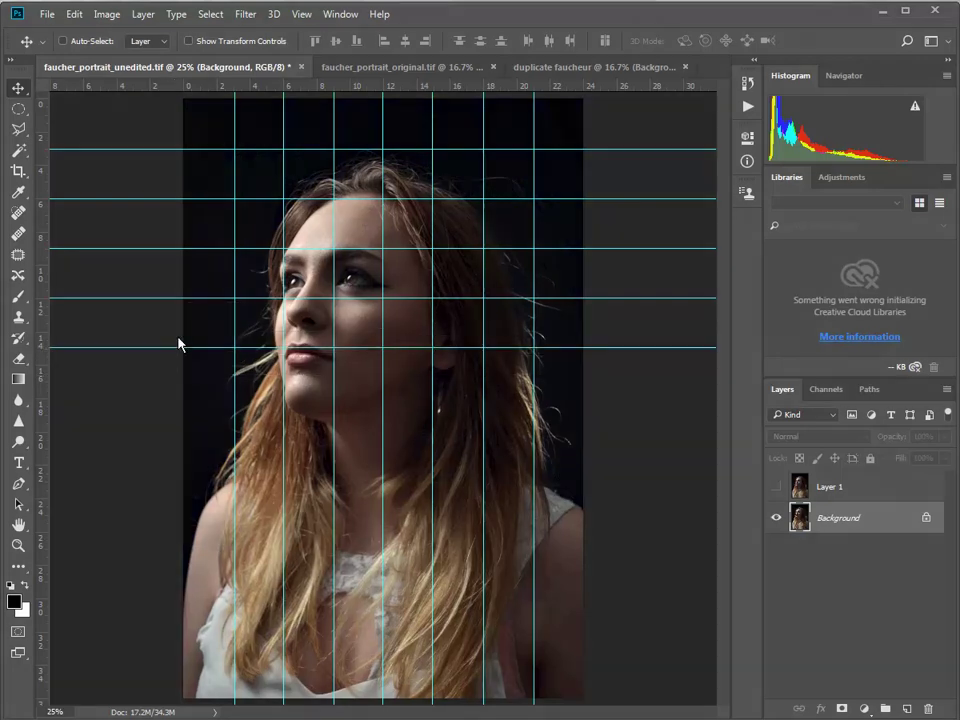
{"action": "left_click_drag", "start_coordinate": [199, 88], "coordinate": [160, 400]}
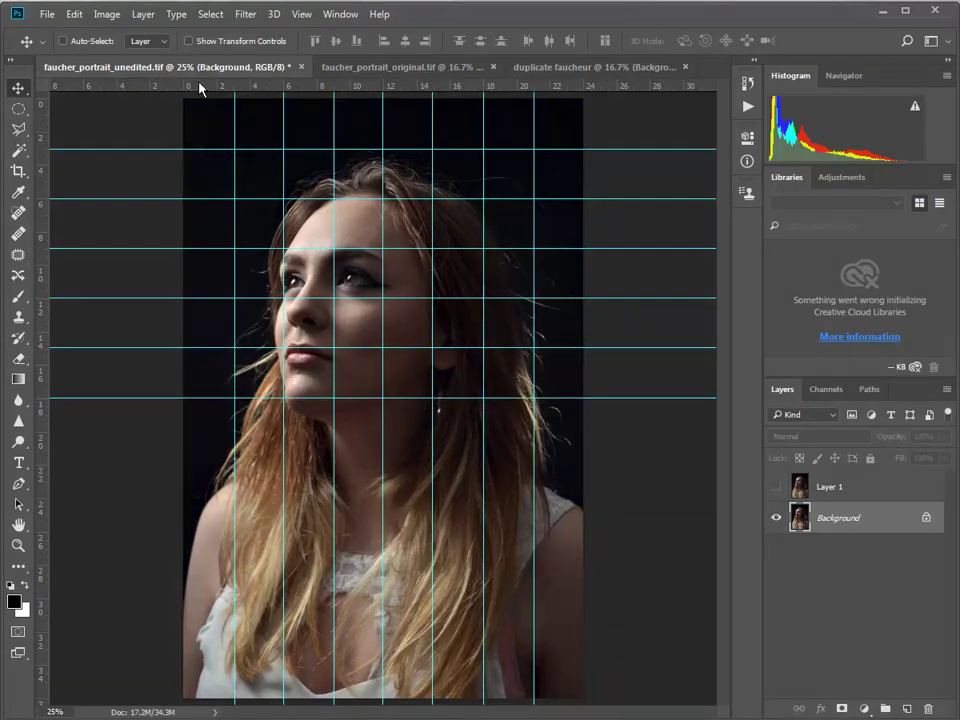
{"action": "left_click_drag", "start_coordinate": [199, 86], "coordinate": [140, 465]}
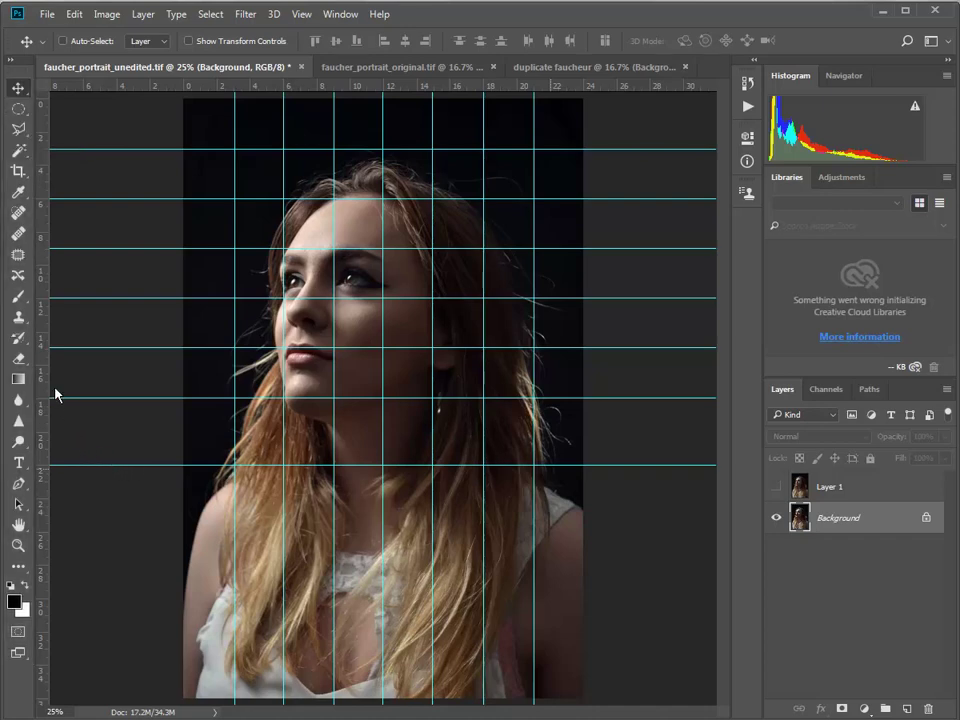
- Make a combined elliptical selection of four circles, each about 3 cm wide, fitted into alternating guide cells around the face
{"action": "left_click", "coordinate": [18, 107]}
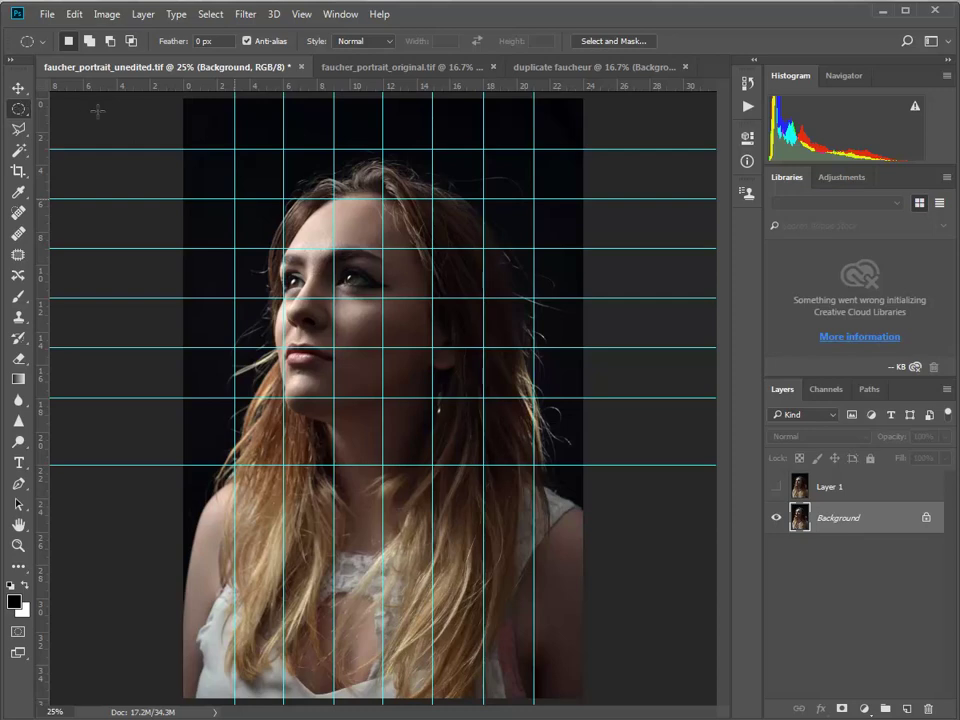
{"action": "left_click_drag", "start_coordinate": [235, 200], "coordinate": [287, 253]}
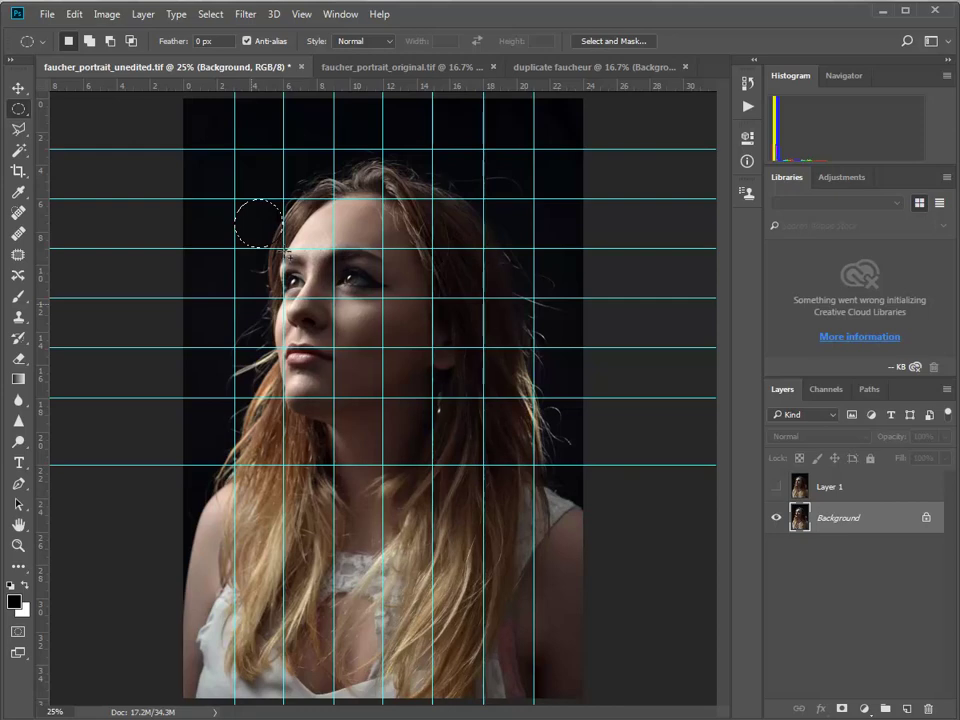
{"action": "key", "text": "shift"}
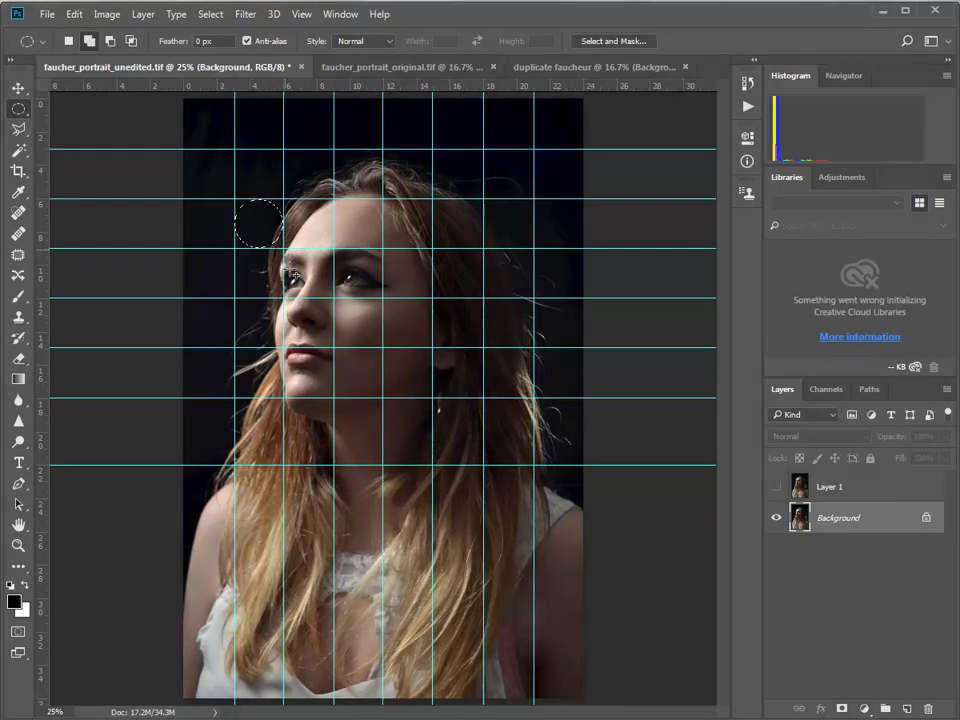
{"action": "left_click_drag", "start_coordinate": [295, 275], "coordinate": [339, 301]}
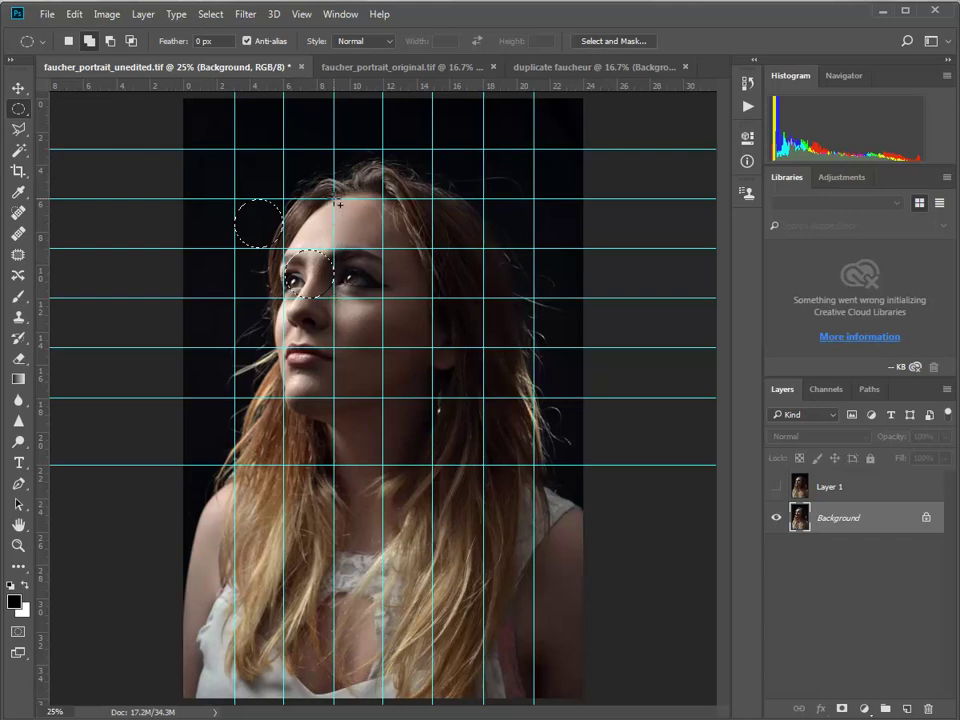
{"action": "left_click_drag", "start_coordinate": [341, 213], "coordinate": [384, 251]}
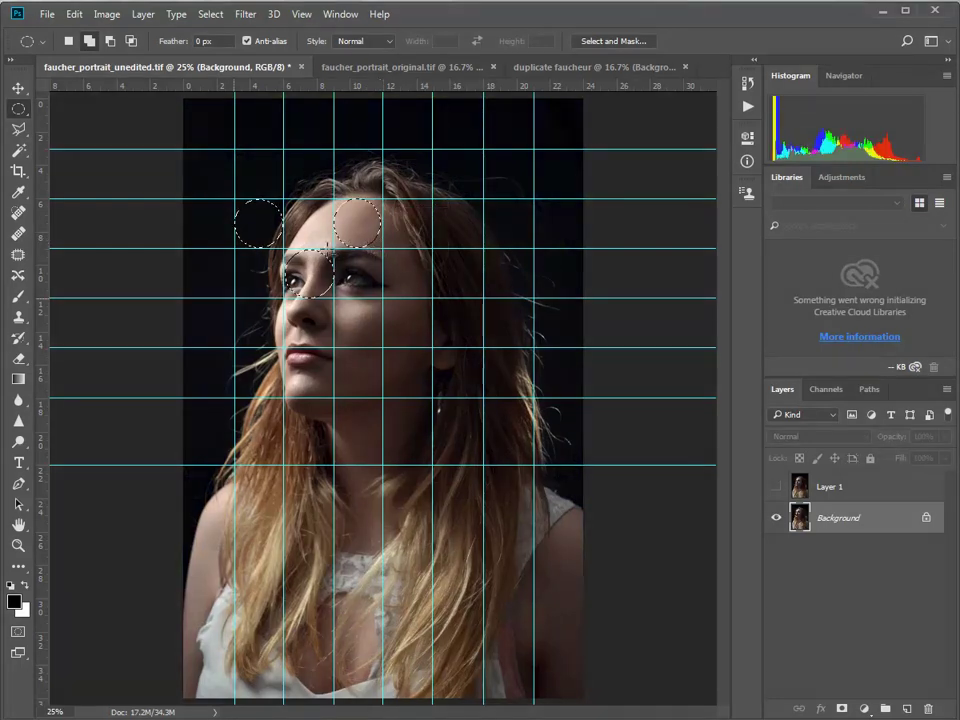
{"action": "left_click_drag", "start_coordinate": [240, 304], "coordinate": [265, 333]}
{"action": "left_click_drag", "start_coordinate": [285, 343], "coordinate": [284, 349]}
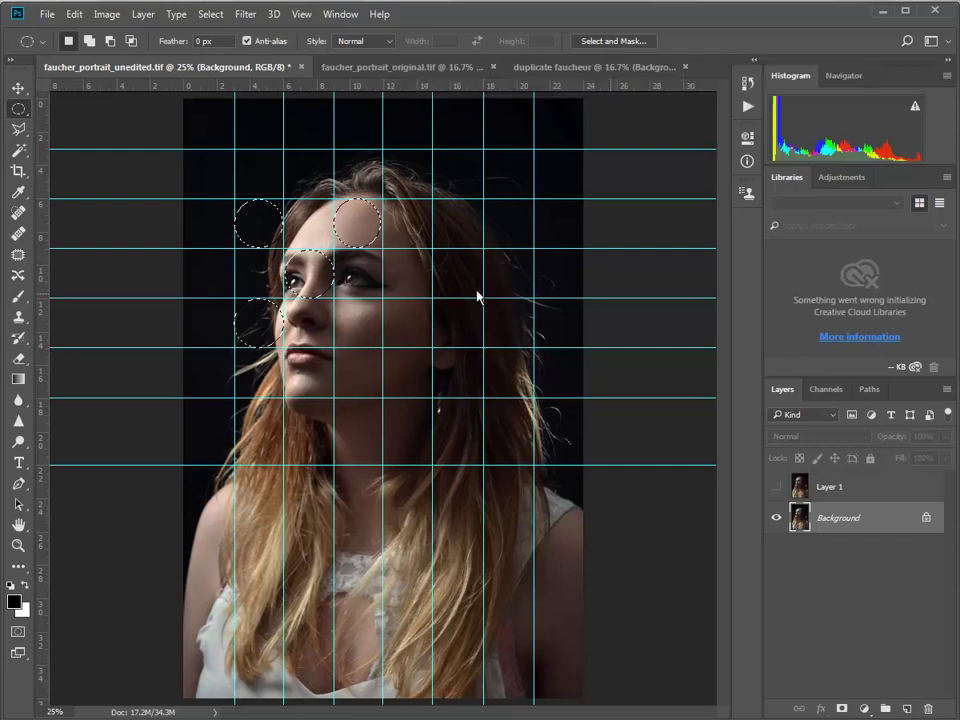
- Switch to the duplicate faucheur document, load its saved channel 1 as a selection, and briefly show the guides to compare the circles
{"action": "left_click", "coordinate": [563, 66]}
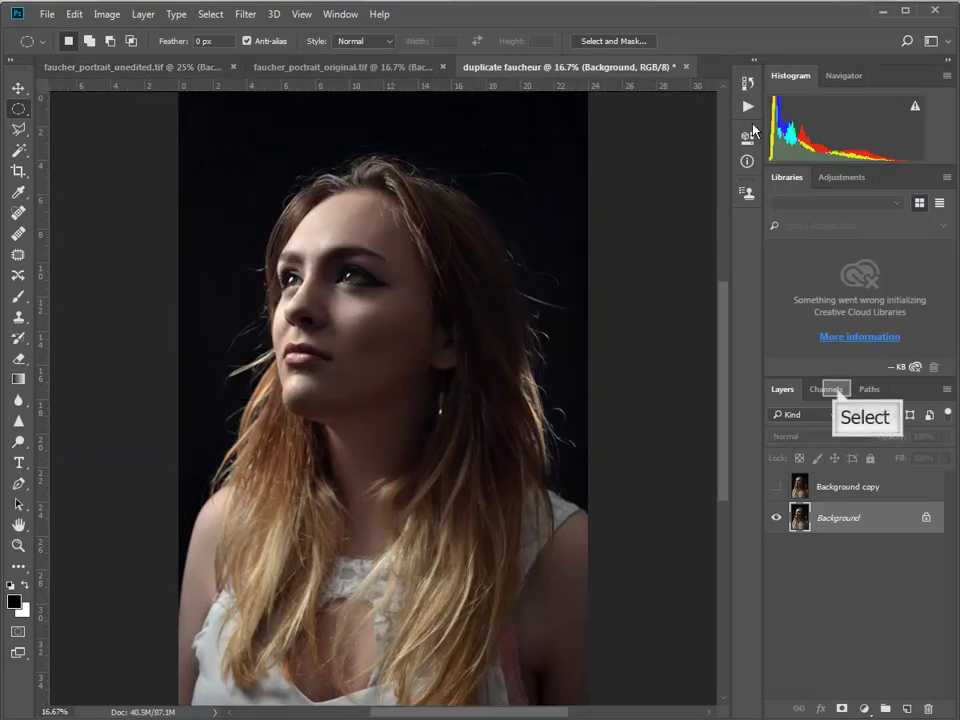
{"action": "left_click", "coordinate": [838, 393]}
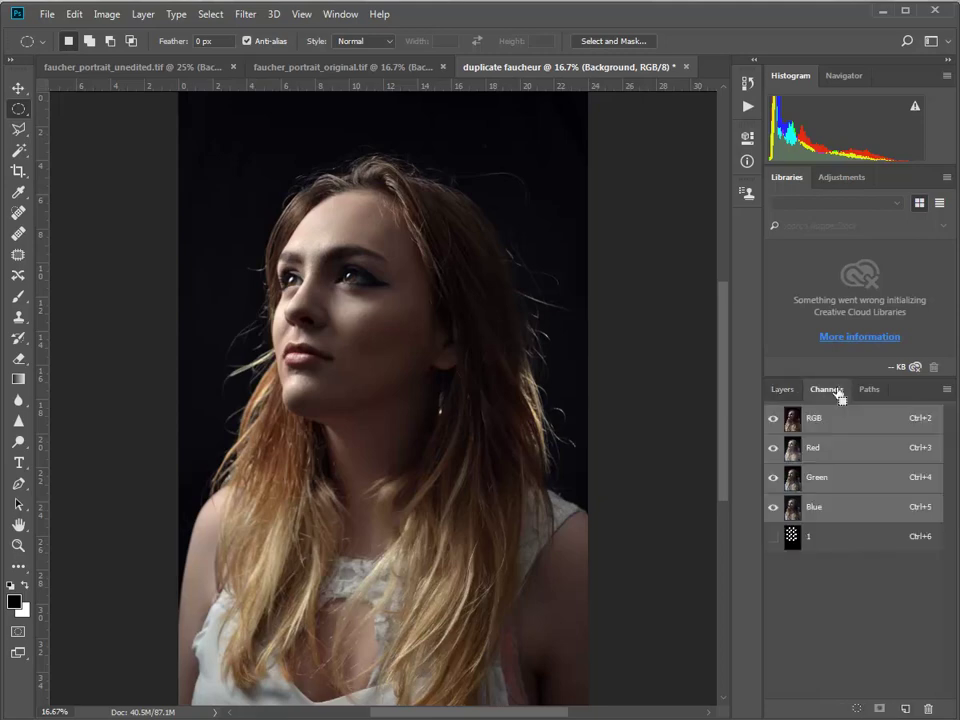
{"action": "left_click", "coordinate": [793, 541], "text": "ctrl"}
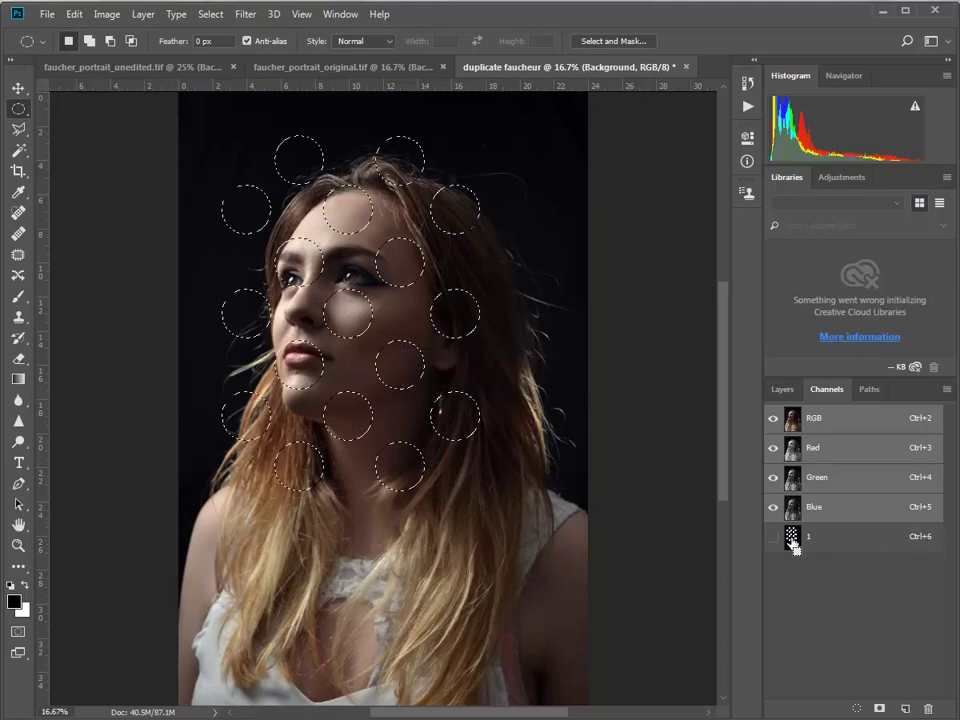
{"action": "key", "text": "ctrl+semicolon"}
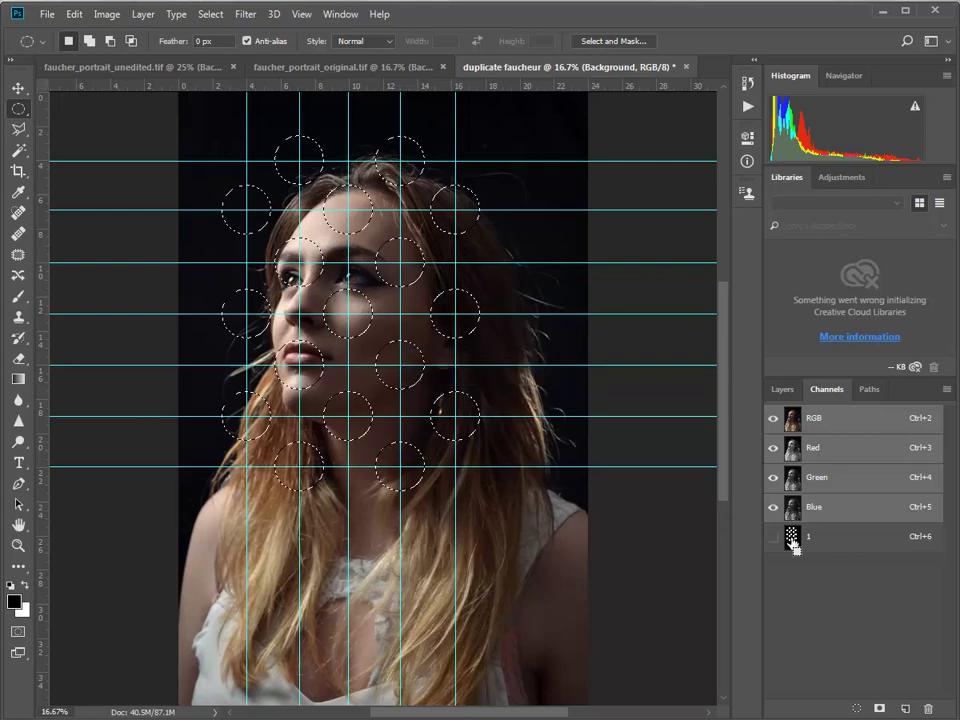
{"action": "key", "text": "ctrl+semicolon"}
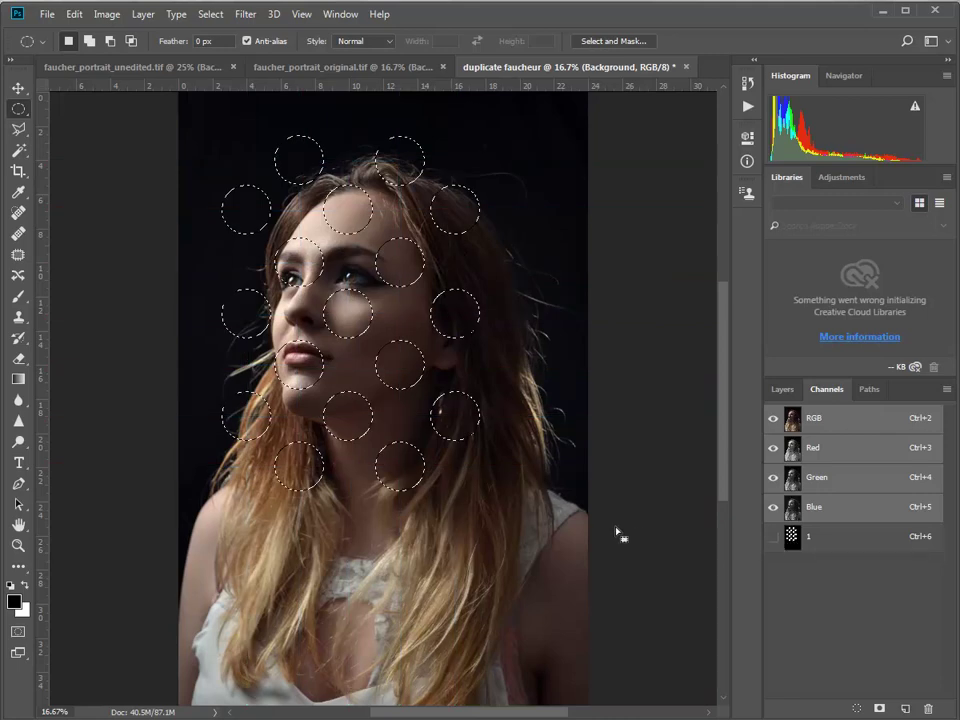
- Move the circle selection about 4 cm down over the portrait and copy its contents from the Background layer to a new layer
{"action": "left_click_drag", "start_coordinate": [348, 316], "coordinate": [351, 379]}
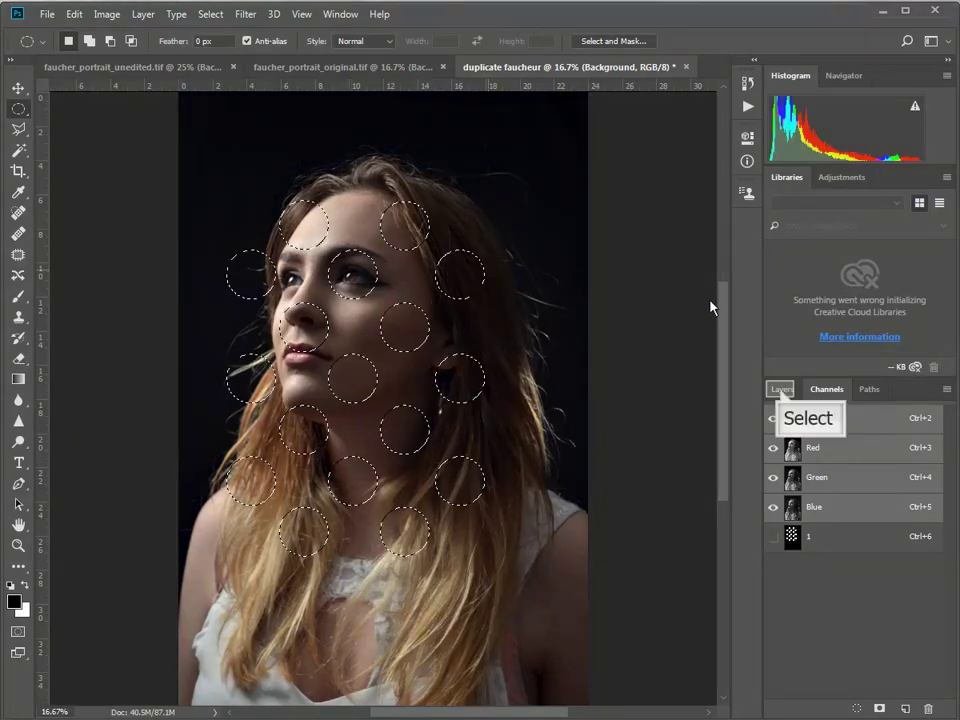
{"action": "left_click", "coordinate": [781, 390]}
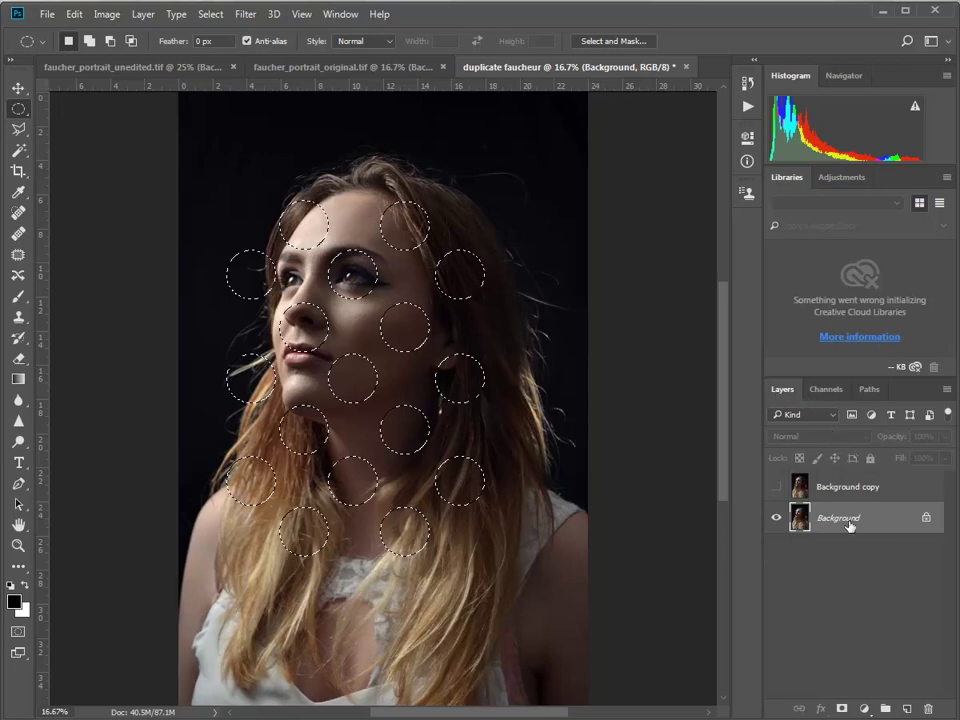
{"action": "key", "text": "ctrl+j"}
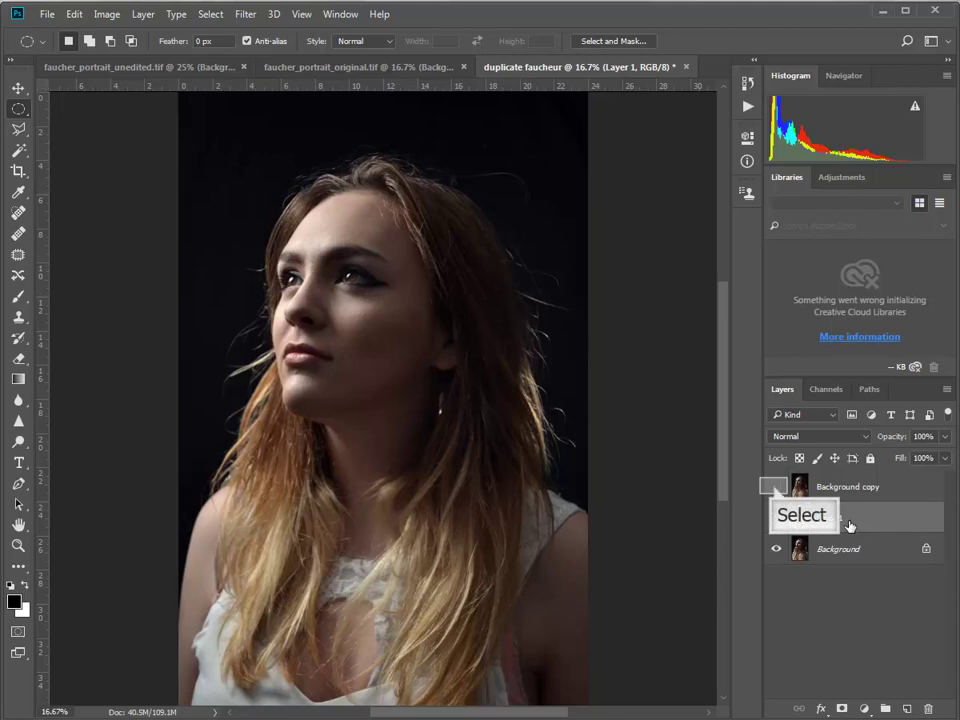
- Make the blurred Background copy layer visible and move Layer 1 with the sharp circles above it
{"action": "left_click", "coordinate": [775, 487]}
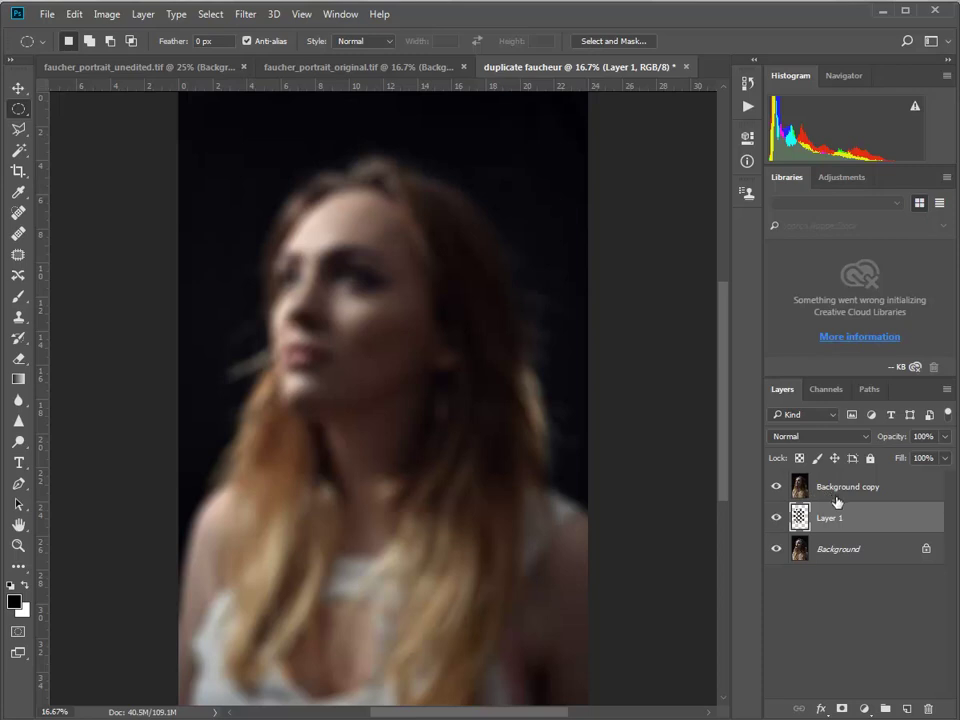
{"action": "left_click_drag", "start_coordinate": [850, 521], "coordinate": [854, 479]}
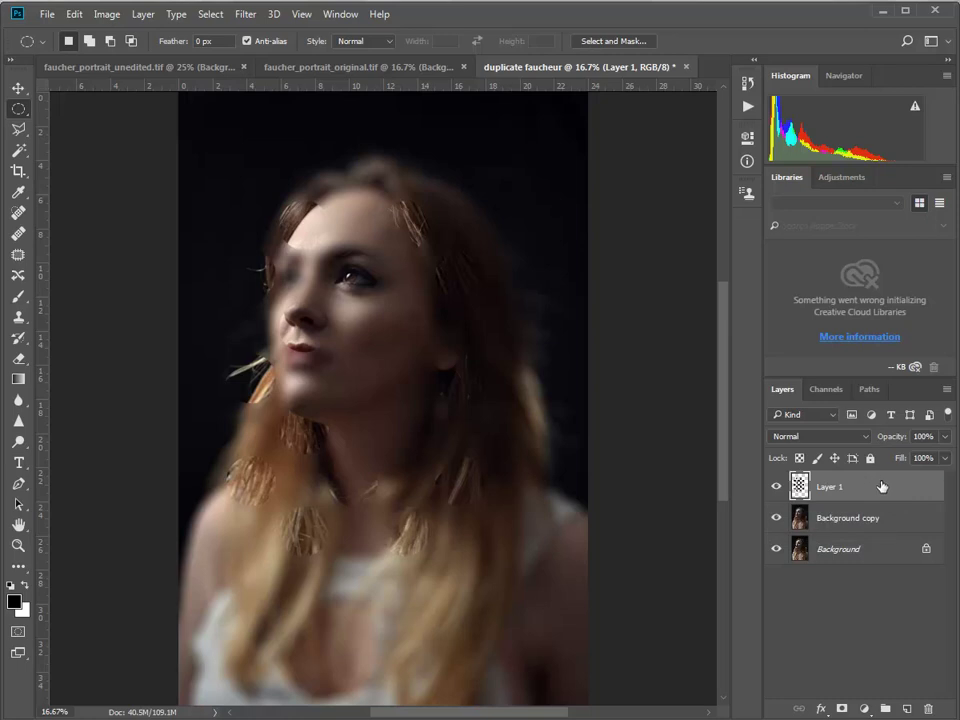
- Apply a Bevel & Emboss layer style with its default settings to the circles on Layer 1
{"action": "double_click", "coordinate": [885, 497]}
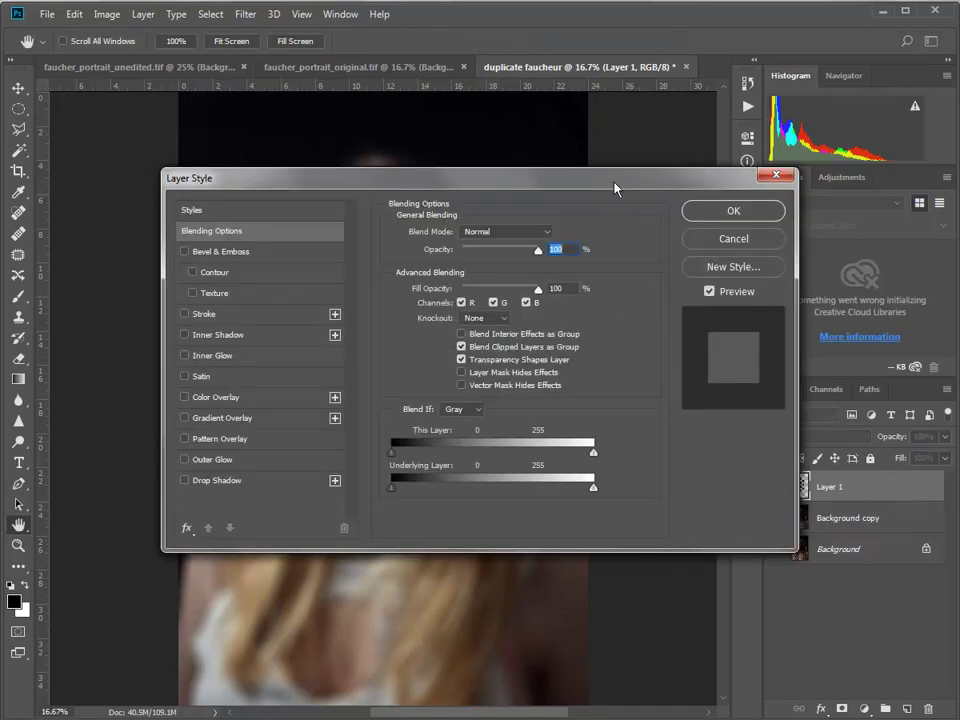
{"action": "left_click_drag", "start_coordinate": [615, 188], "coordinate": [766, 150]}
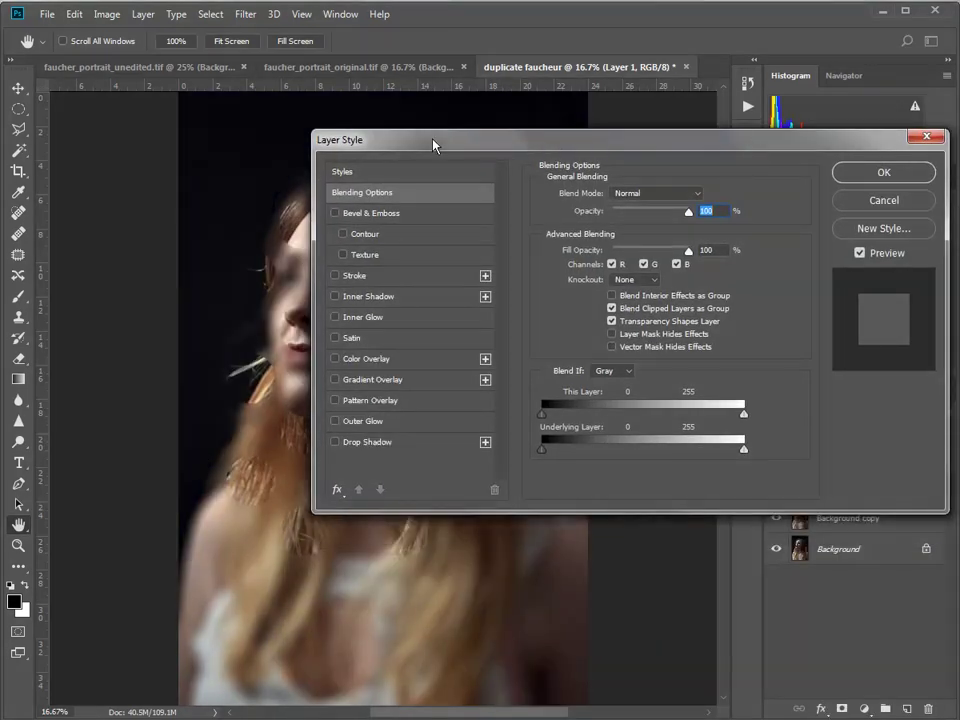
{"action": "left_click_drag", "start_coordinate": [422, 143], "coordinate": [465, 43]}
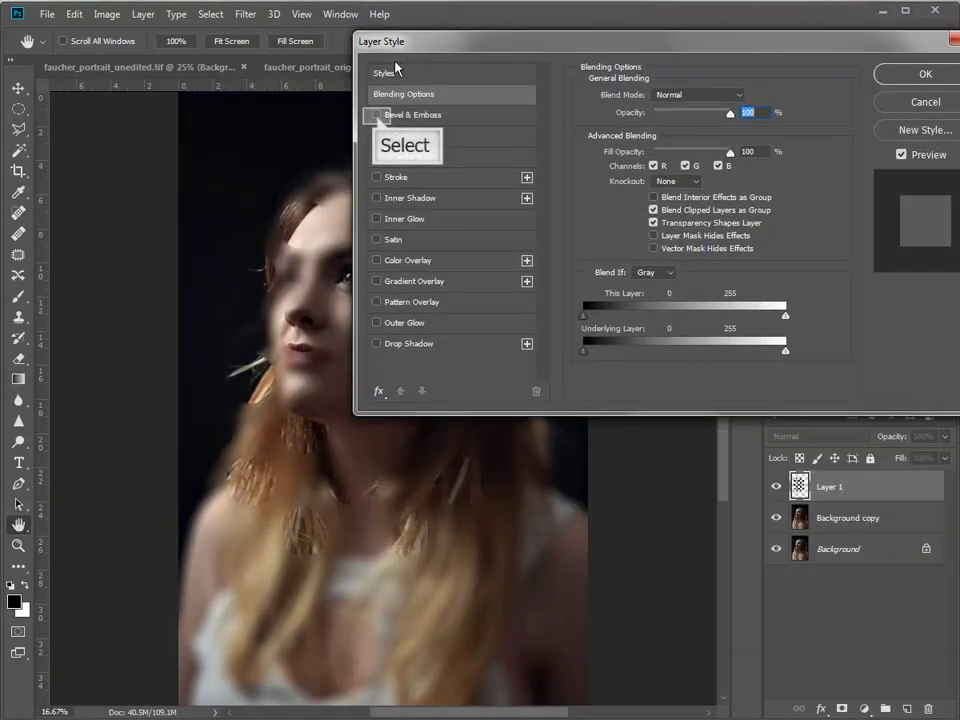
{"action": "left_click", "coordinate": [377, 116]}
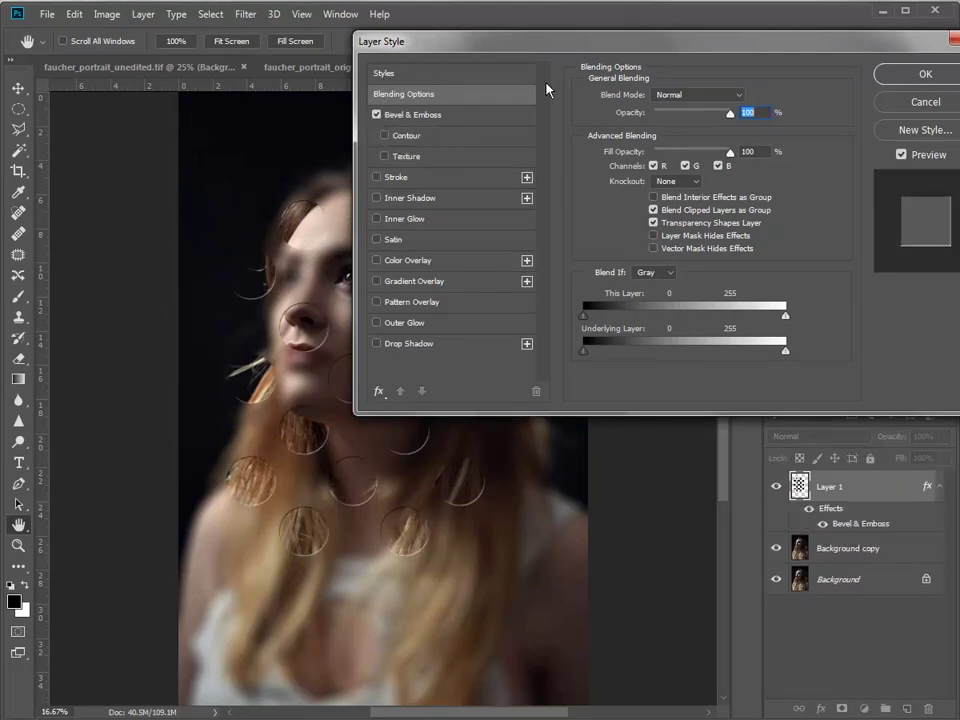
{"action": "mouse_move", "coordinate": [568, 43]}
{"action": "left_mouse_down"}
{"action": "mouse_move", "coordinate": [482, 426]}
{"action": "mouse_move", "coordinate": [458, 612]}
{"action": "mouse_move", "coordinate": [455, 588]}
{"action": "left_mouse_up"}
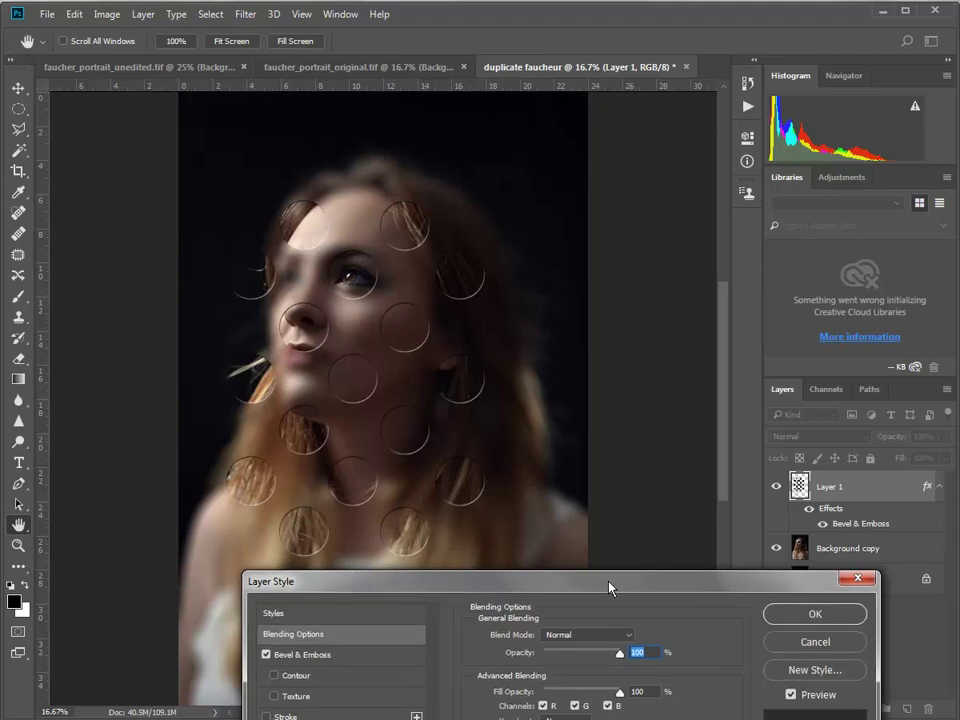
{"action": "left_click_drag", "start_coordinate": [606, 588], "coordinate": [644, 376]}
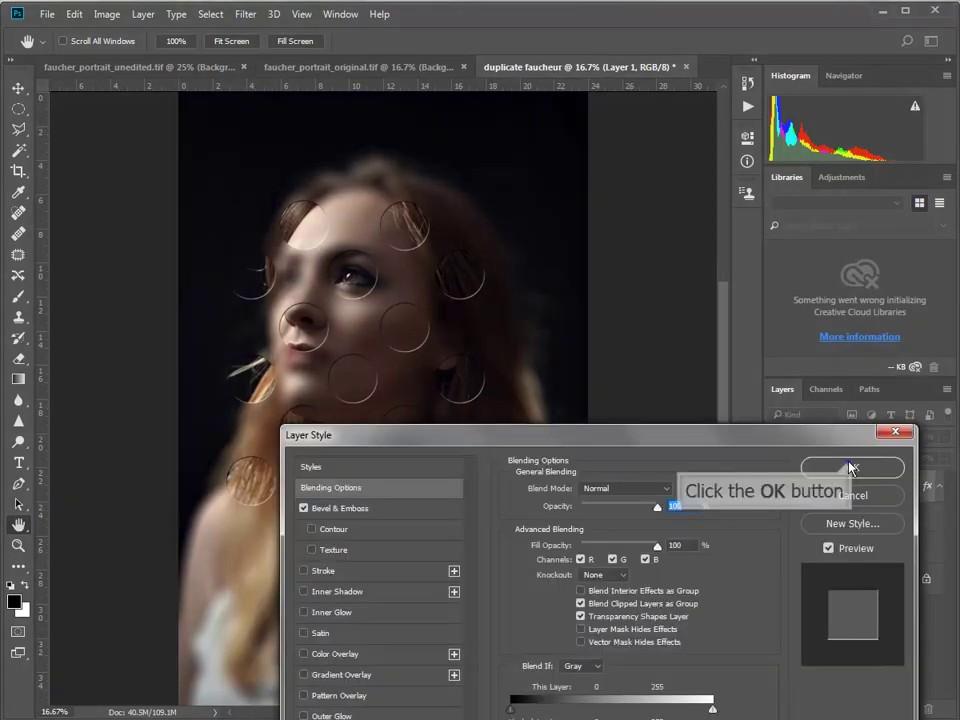
{"action": "left_click", "coordinate": [851, 466]}
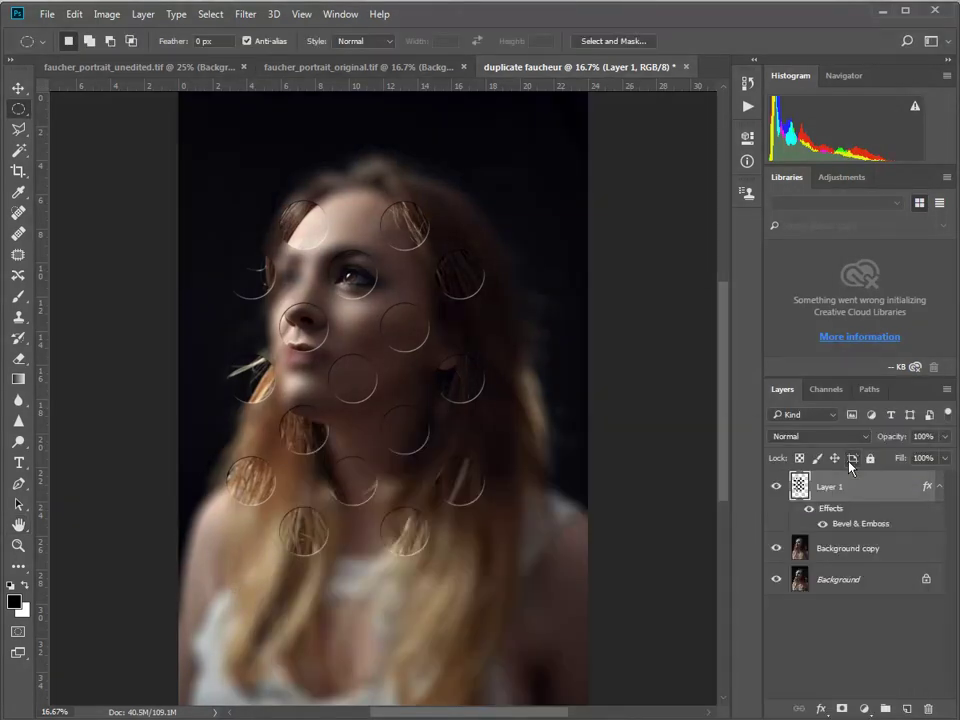